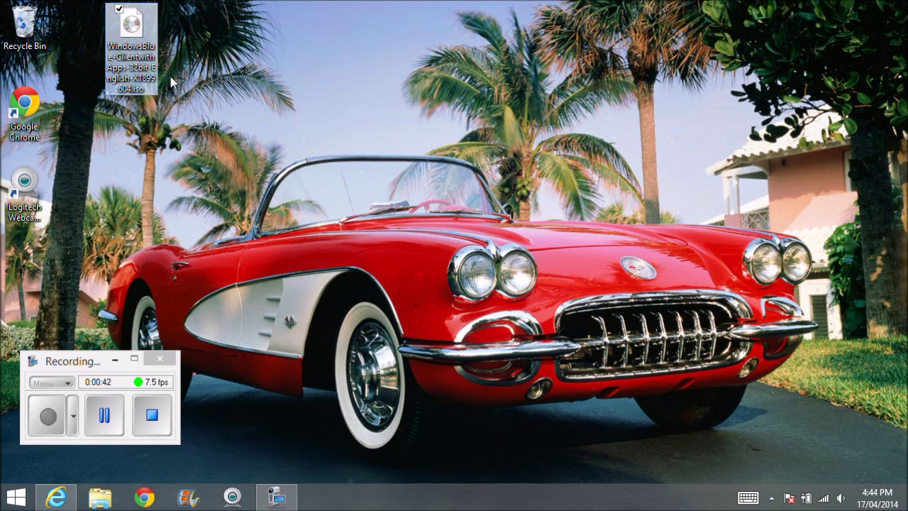
mouse_move(138, 32)
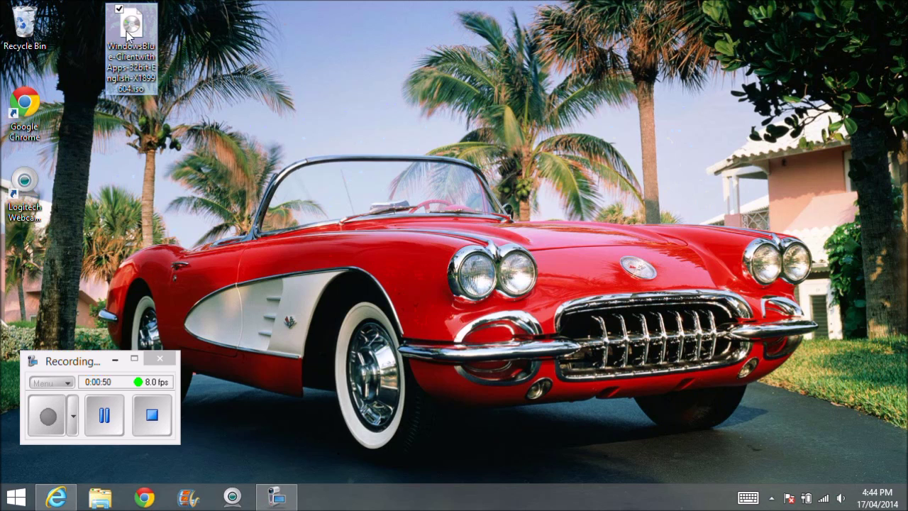
mouse_move(128, 29)
mouse_down()
mouse_move(160, 41)
mouse_move(110, 32)
mouse_move(122, 28)
mouse_up()
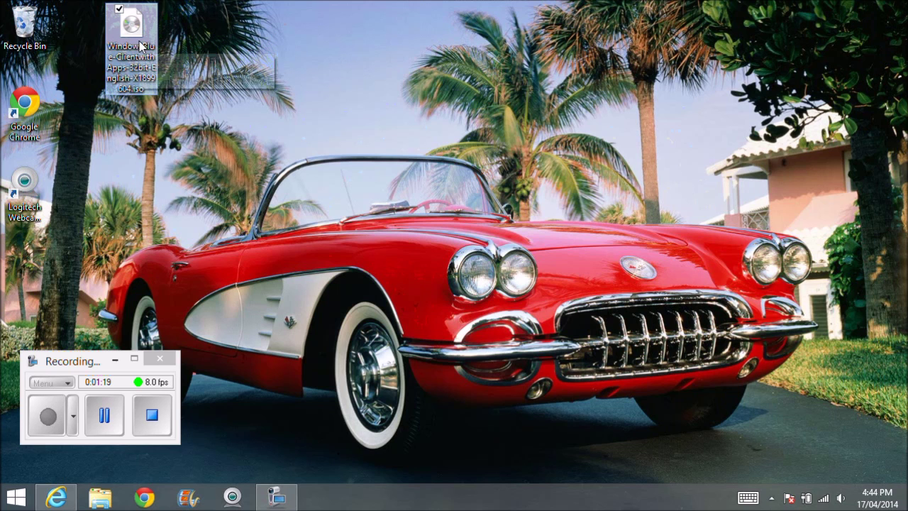
- Switch to Internet Explorer, open the 123myit.com downloads page and download and run SetupImgBurn_2.5.8.0.exe from the IMG Burn entry
click(56, 497)
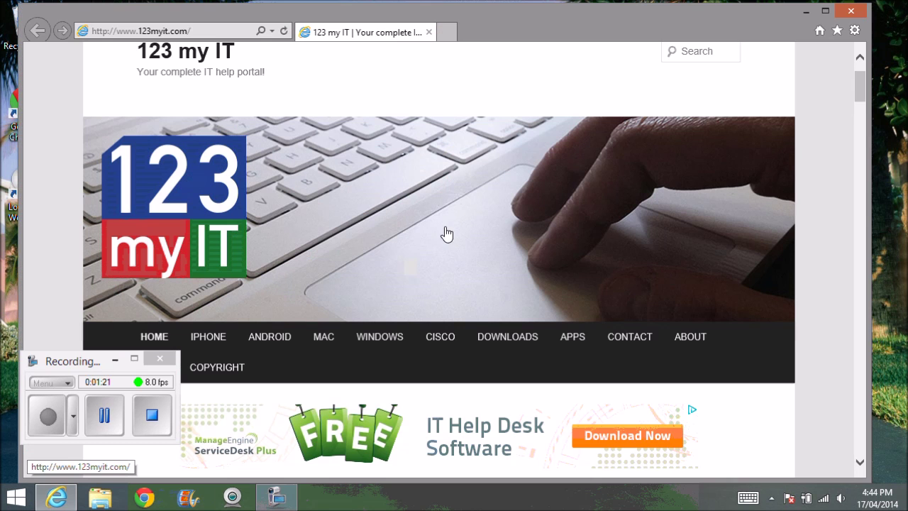
scroll(446, 234, down, 2)
click(513, 207)
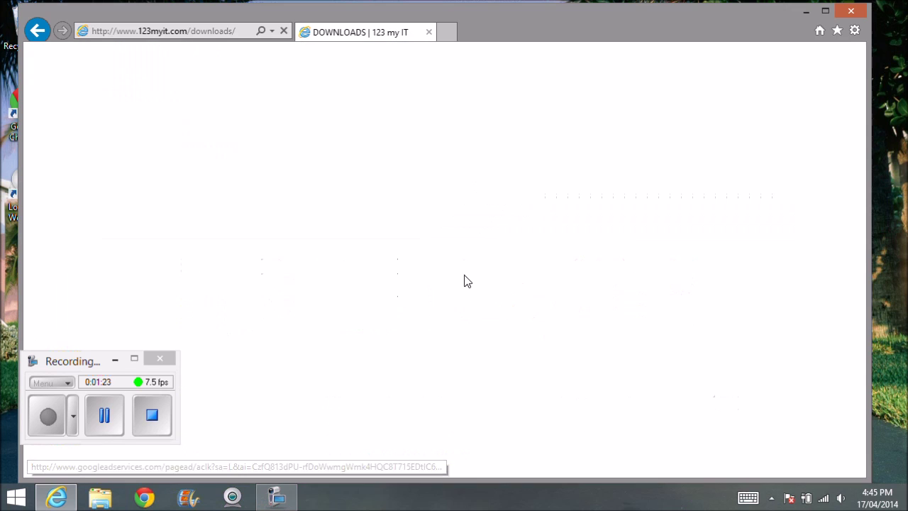
scroll(546, 263, down, 3)
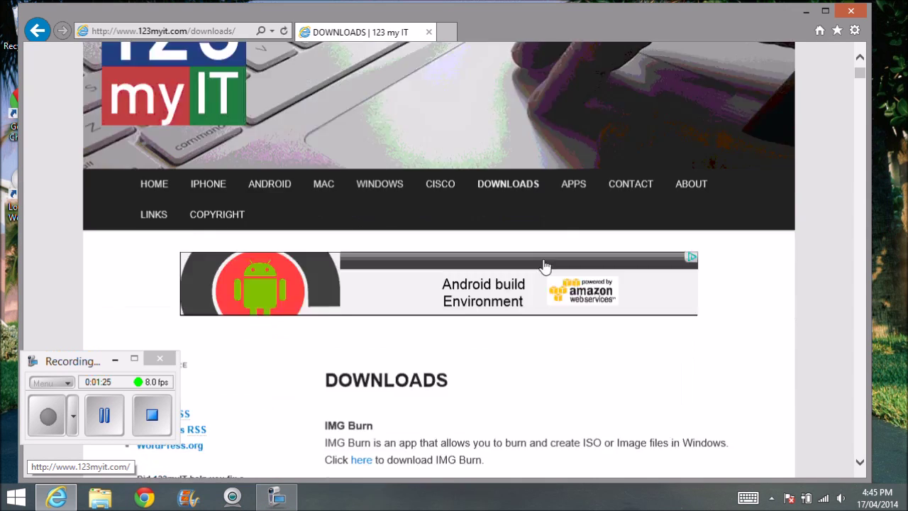
scroll(545, 265, down, 2)
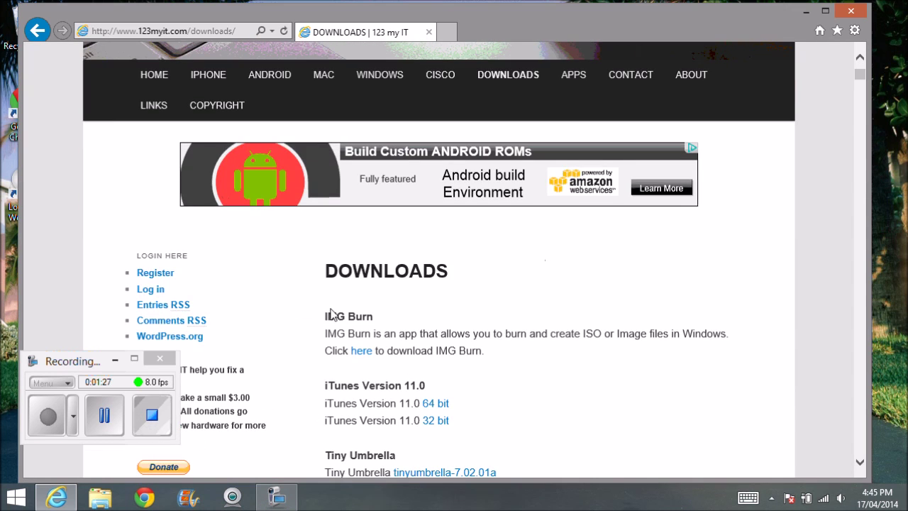
click(361, 352)
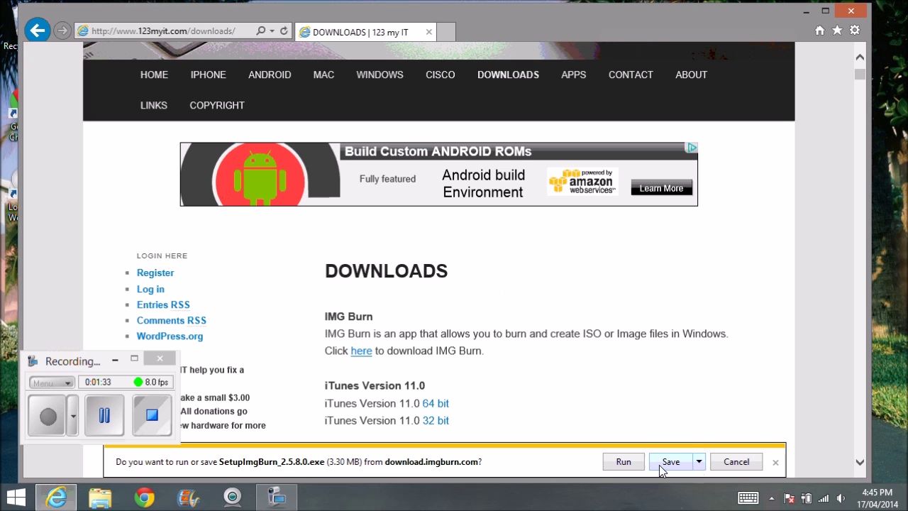
click(623, 461)
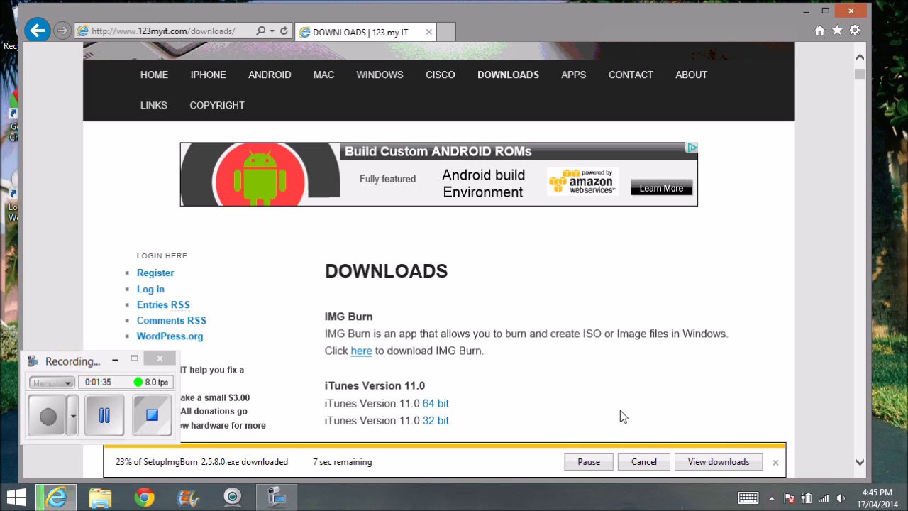
- Search the Start screen for ImgBurn and launch it
click(16, 500)
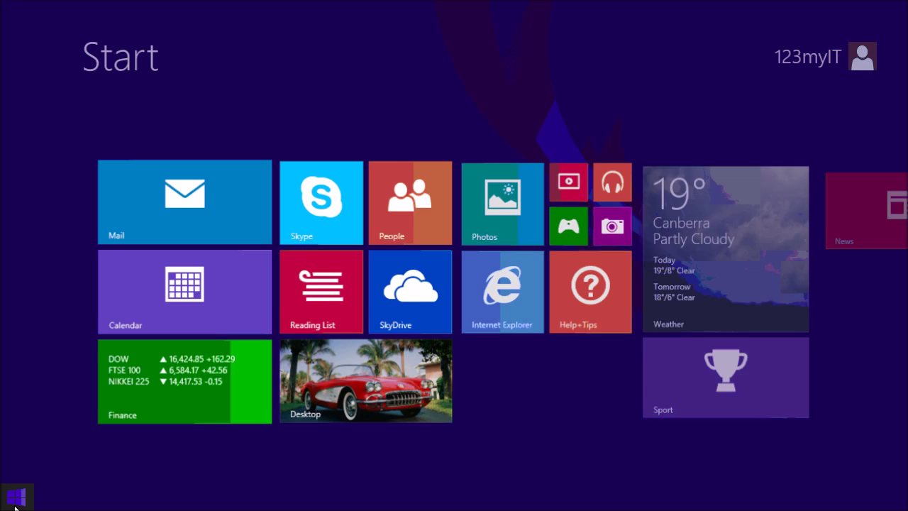
text(imgBurn)
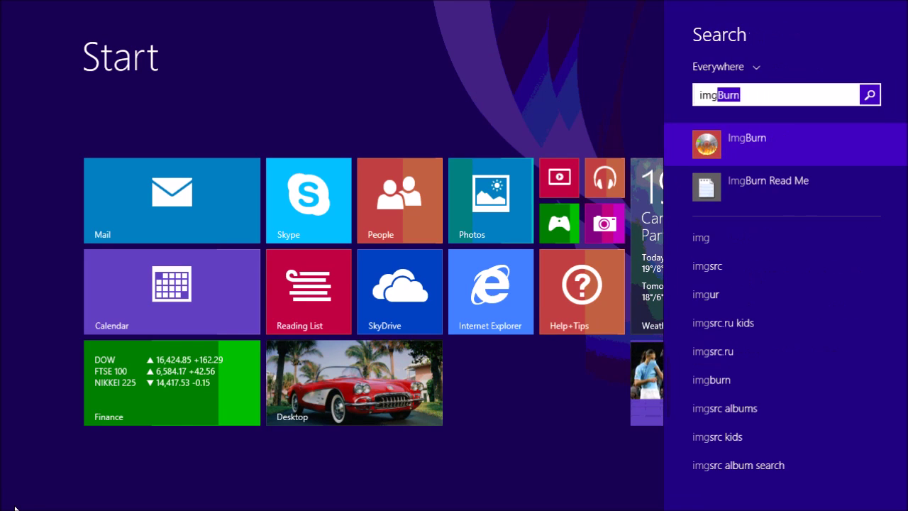
key(Return)
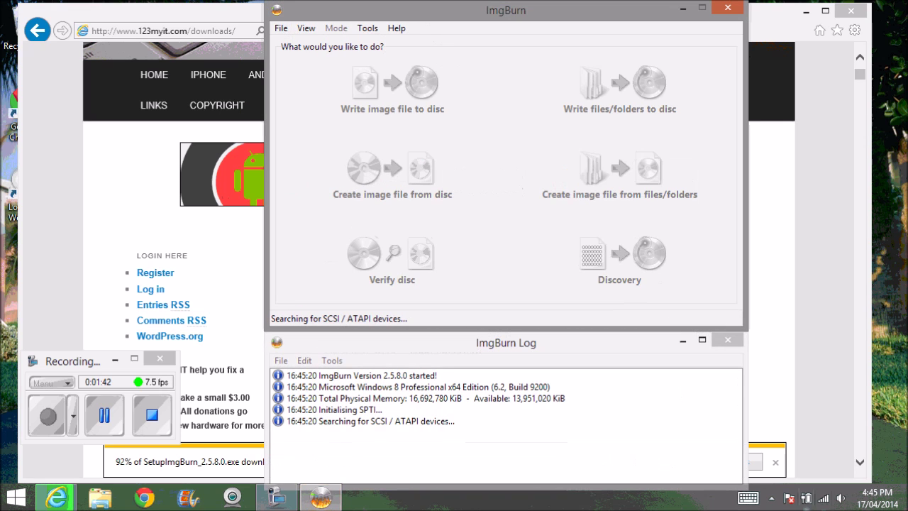
- Return to Internet Explorer, check the ImgBurn installer in the download list, and minimise the browser
click(57, 496)
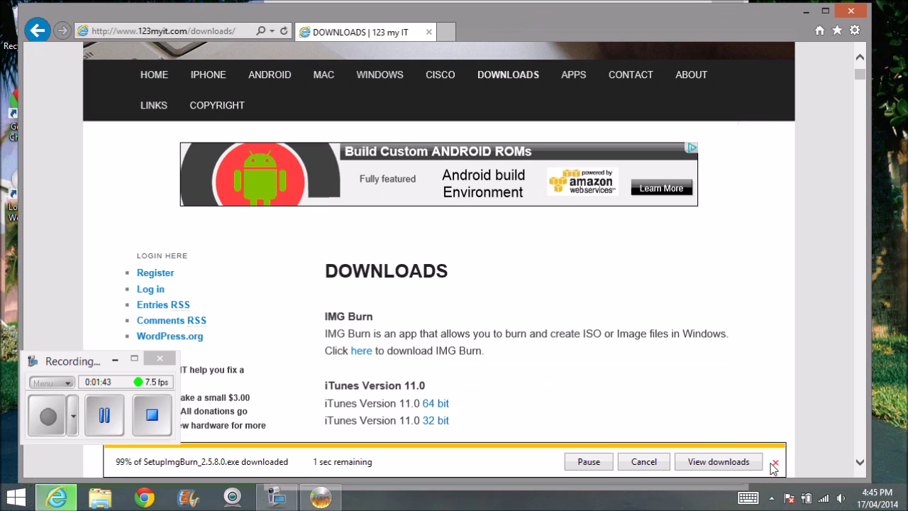
click(719, 462)
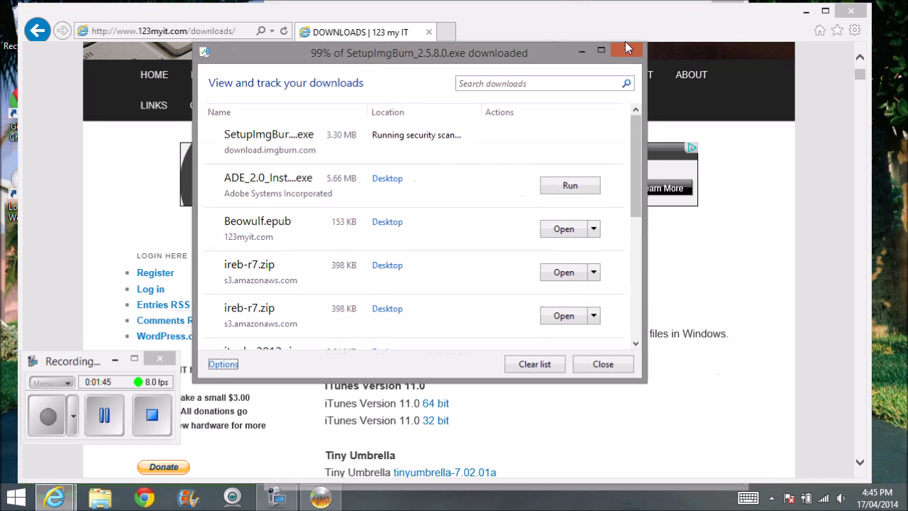
click(625, 370)
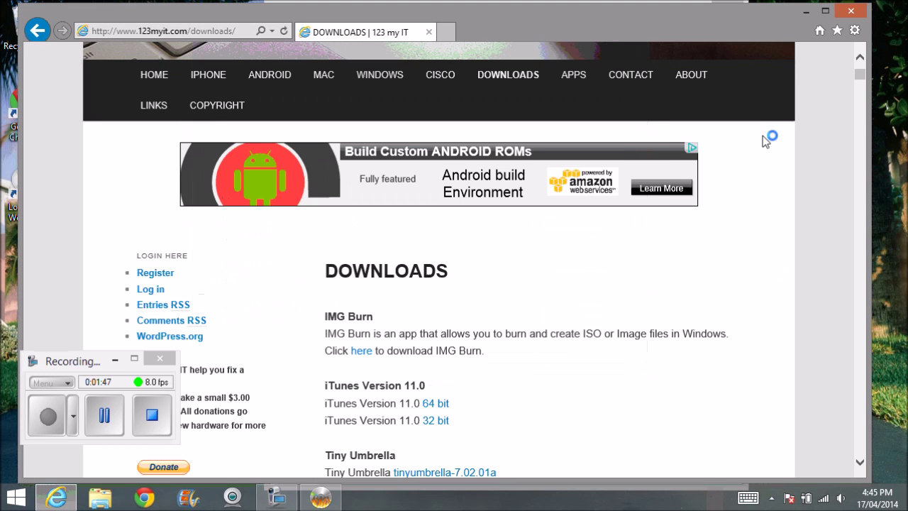
click(806, 12)
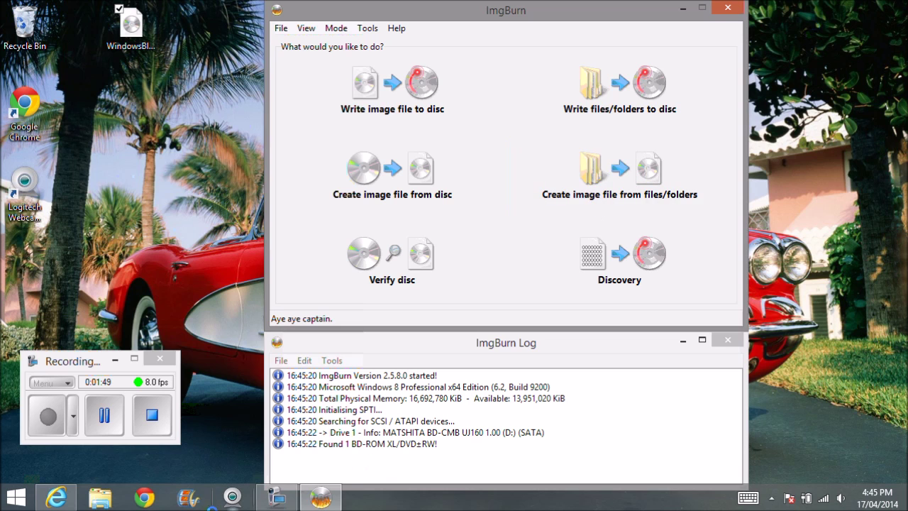
- Examine the Windows 8.1 Blue Preview entries on the 123myit.com downloads page in Internet Explorer, finishing with the browser minimised
click(57, 497)
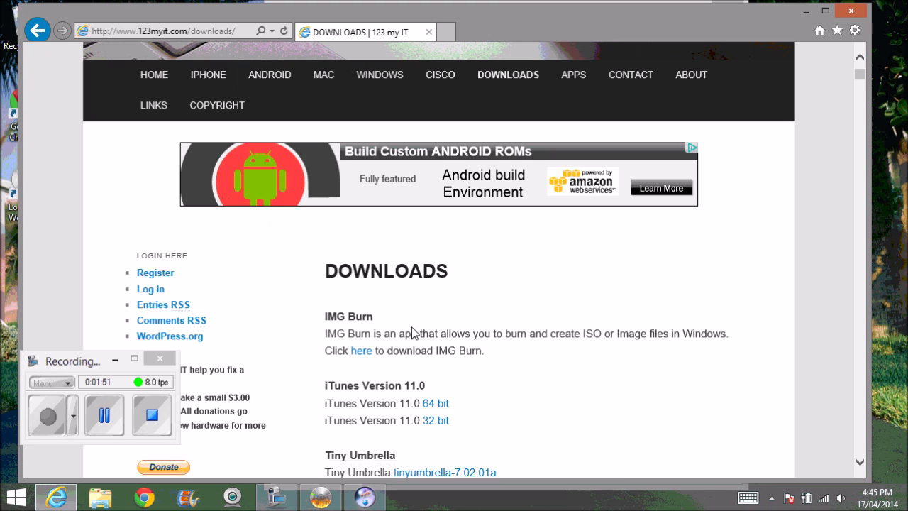
scroll(537, 347, down, 2)
scroll(537, 346, down, 1)
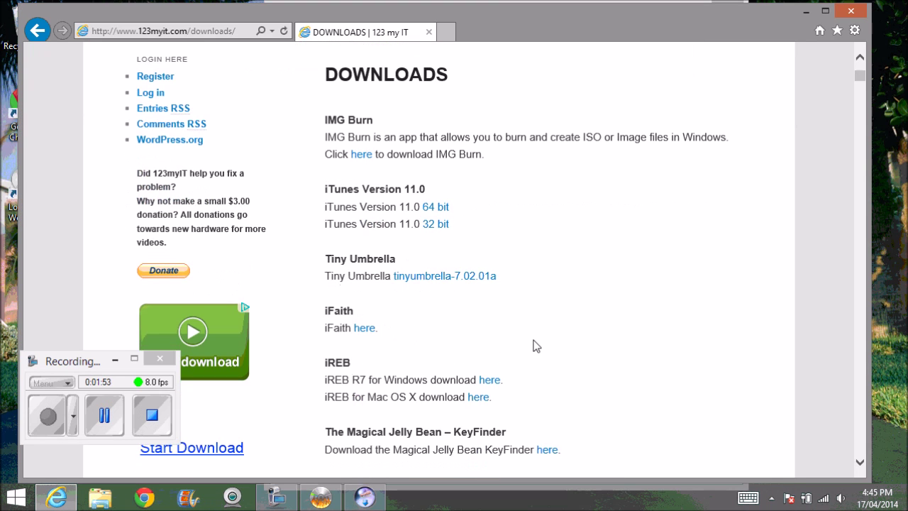
scroll(525, 362, down, 1)
scroll(347, 421, down, 3)
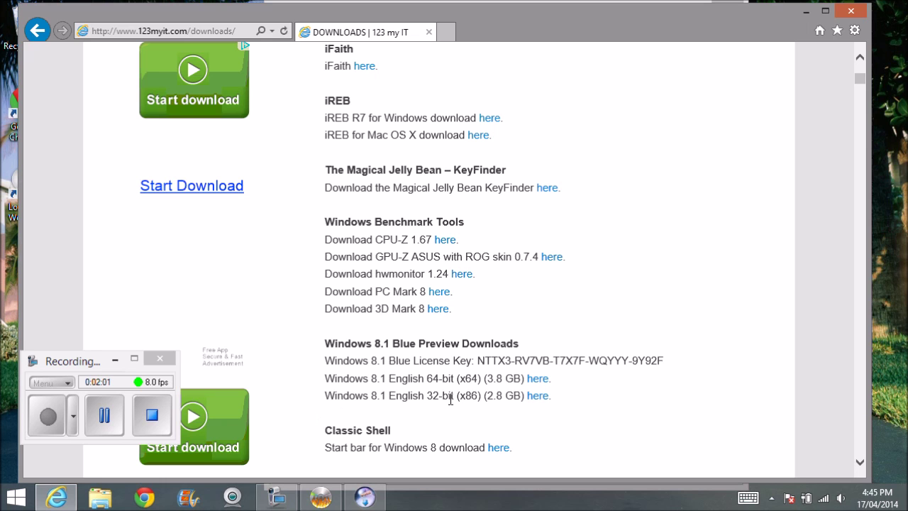
click(806, 11)
- Close the open ImgBurn program and quit the ImgBurn 2.5.8.0 Setup wizard without installing
click(145, 27)
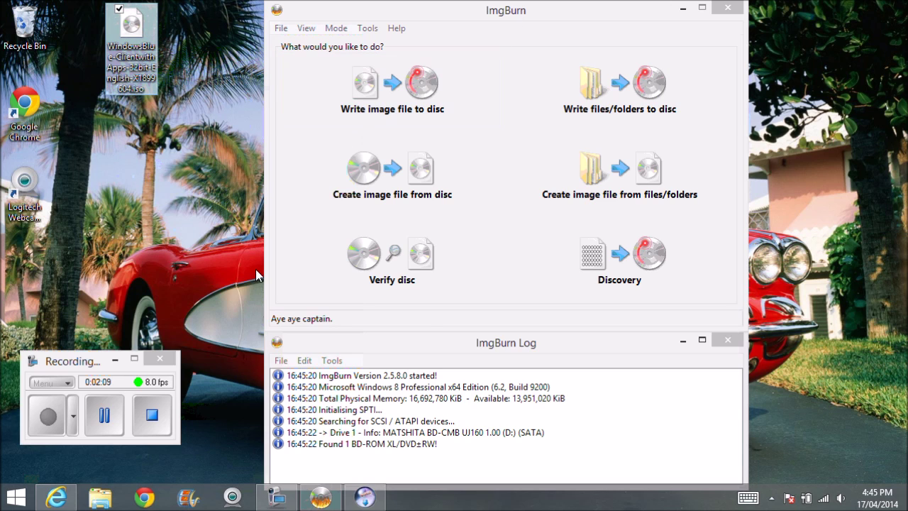
click(326, 500)
click(730, 7)
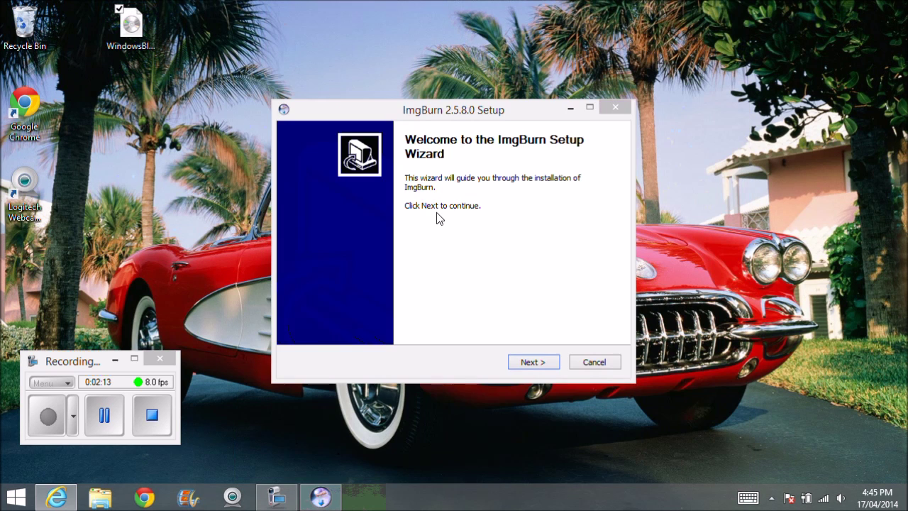
click(597, 363)
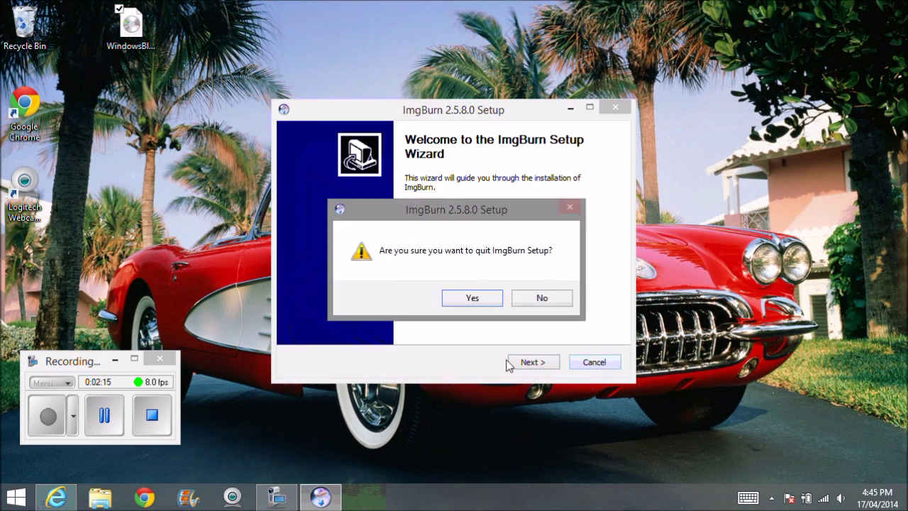
click(491, 299)
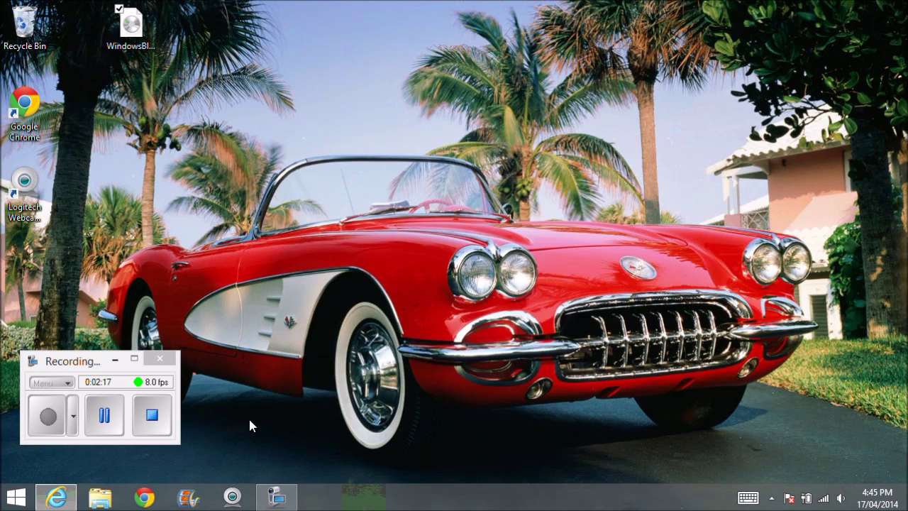
- Find and launch ImgBurn from the Start screen and choose to write an image file to disc
key(super)
text(imgBurn)
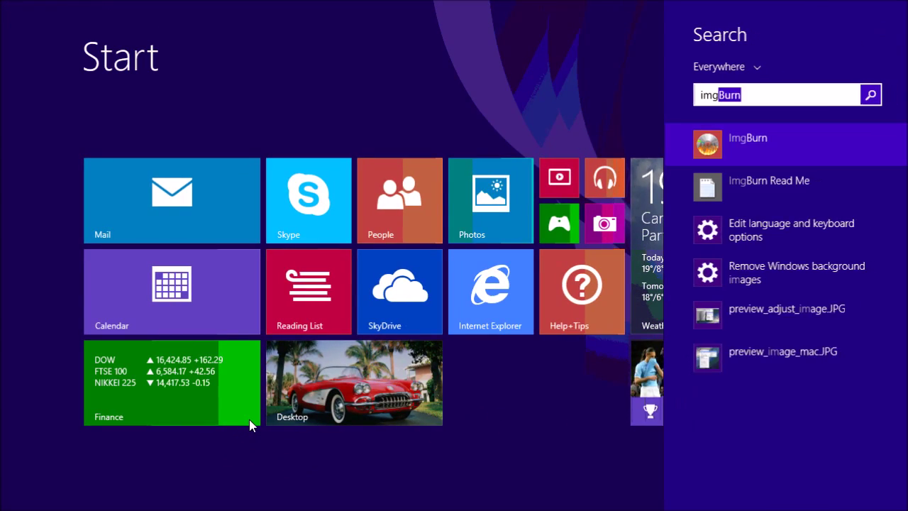
key(Return)
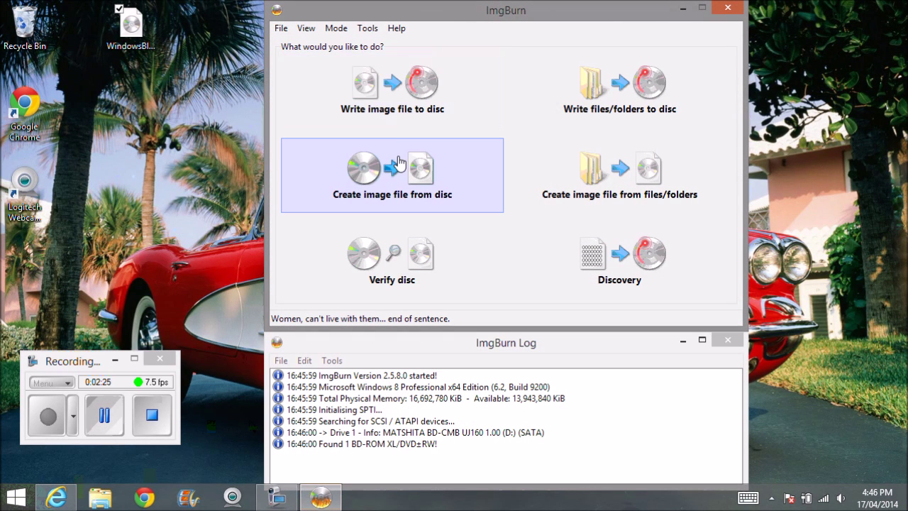
click(392, 96)
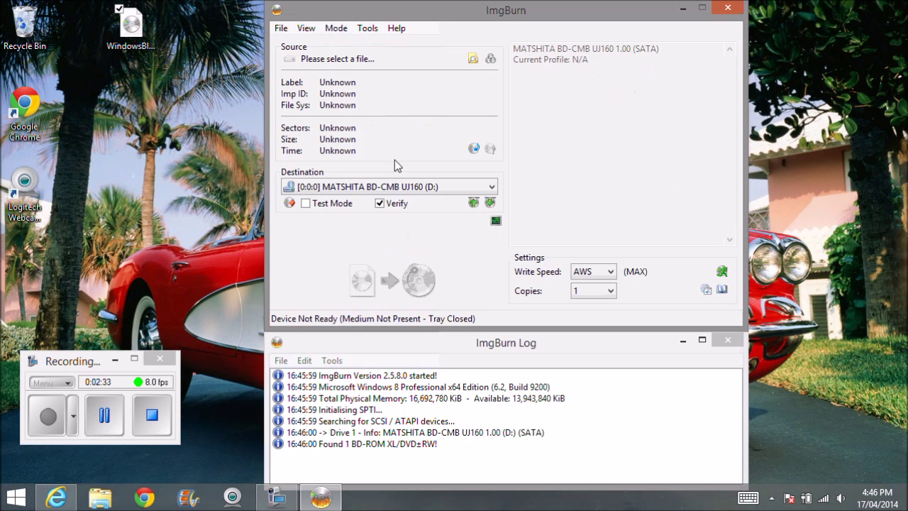
- Load the 32-bit WindowsBlue-ClientwithApps ISO from the Desktop as source and select MATSHITA BD-CMB UJ160 (D:) as destination
click(472, 58)
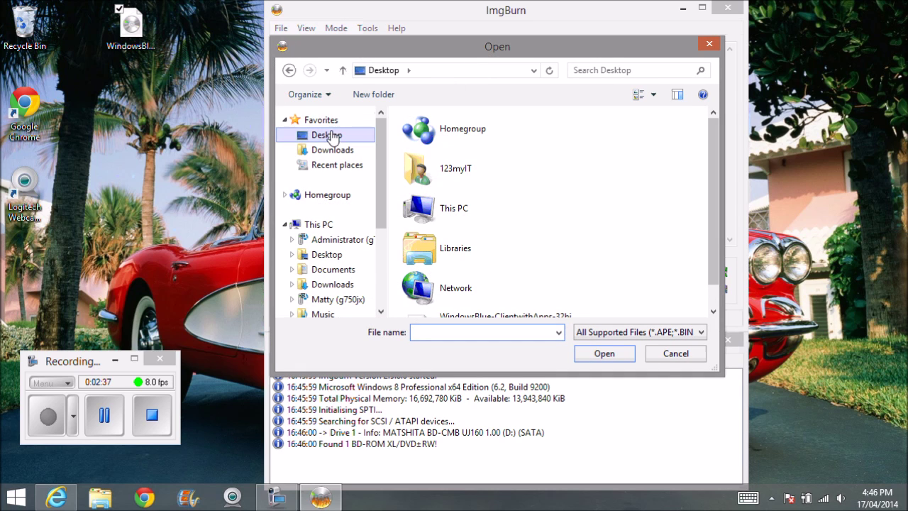
scroll(712, 268, down, 1)
double_click(545, 306)
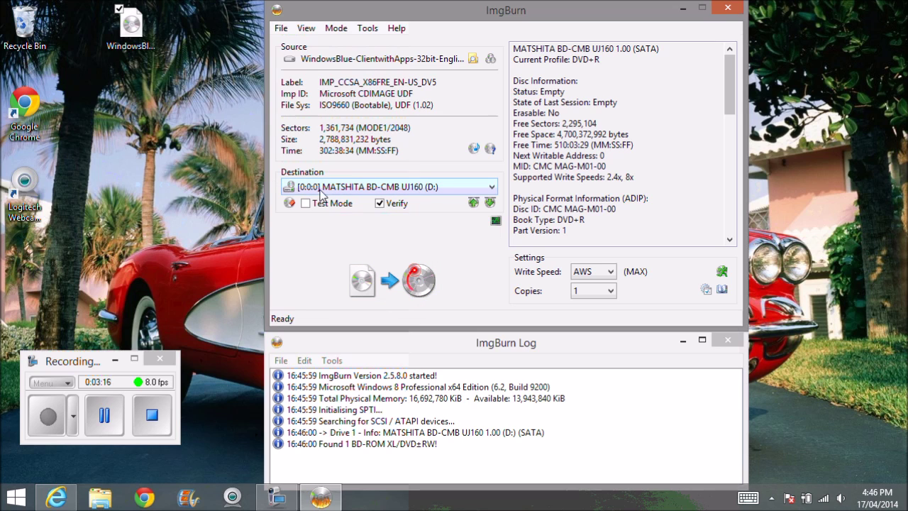
click(492, 187)
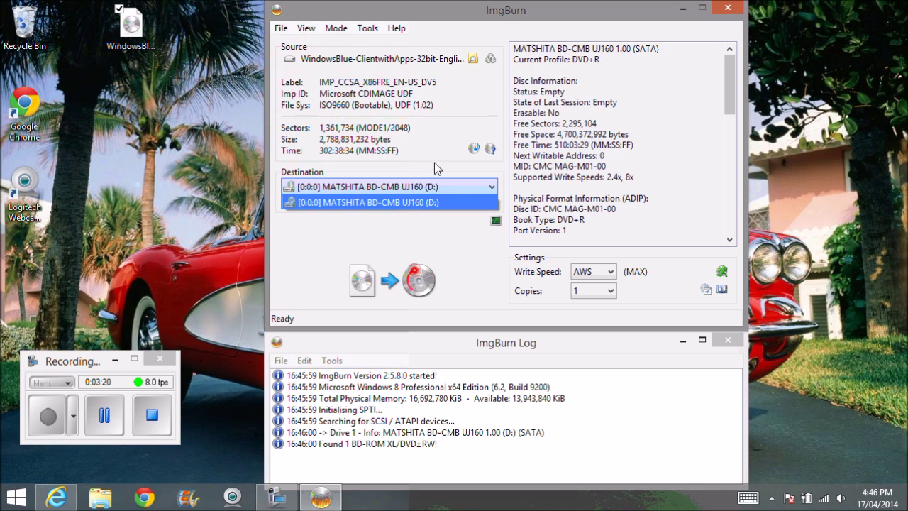
click(440, 202)
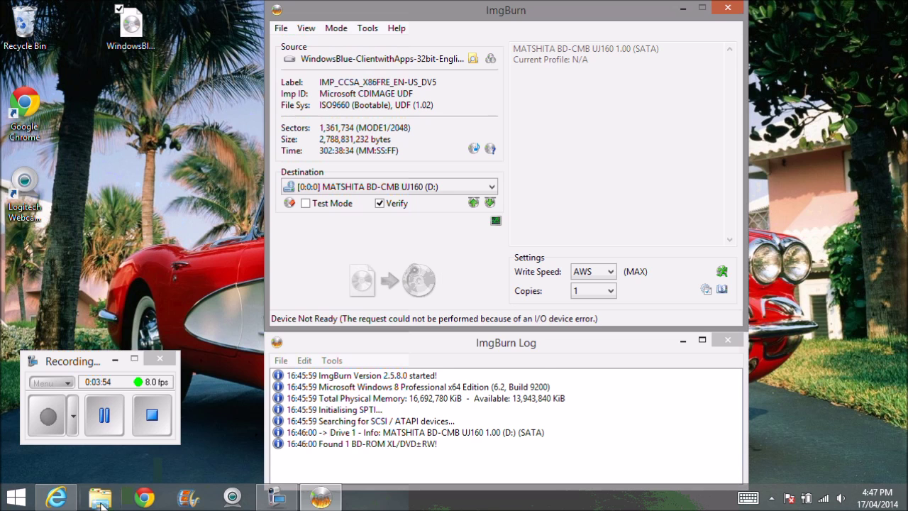
- Open BD-ROM Drive (D:) in File Explorer to examine the disc's files, moving its window aside and the ISO icon lower on the desktop
click(100, 498)
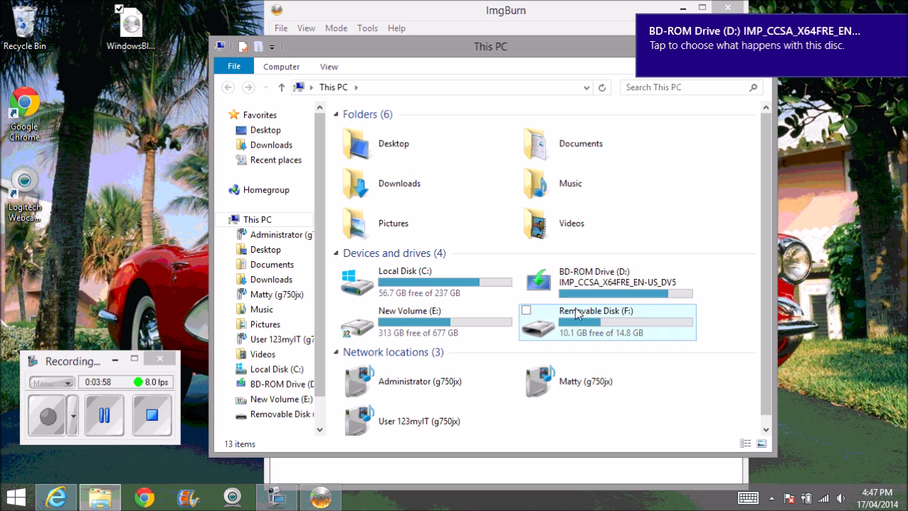
mouse_move(592, 283)
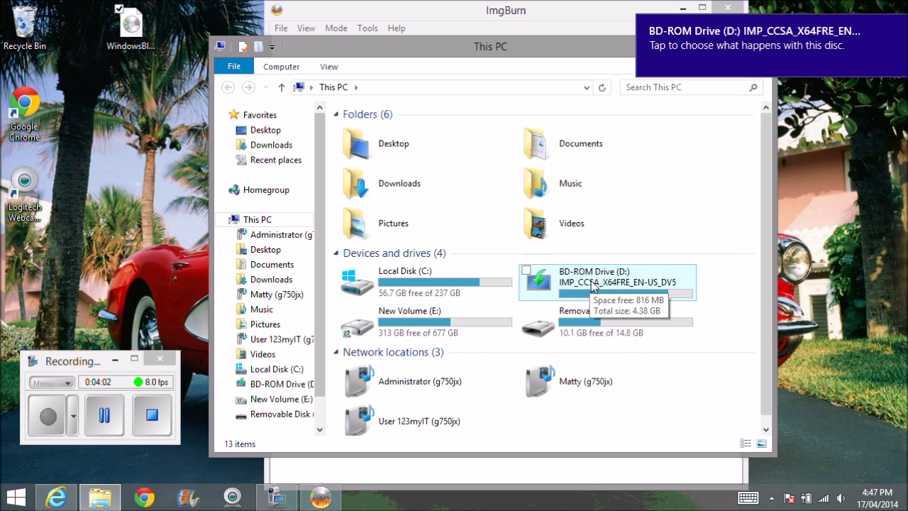
right_click(592, 284)
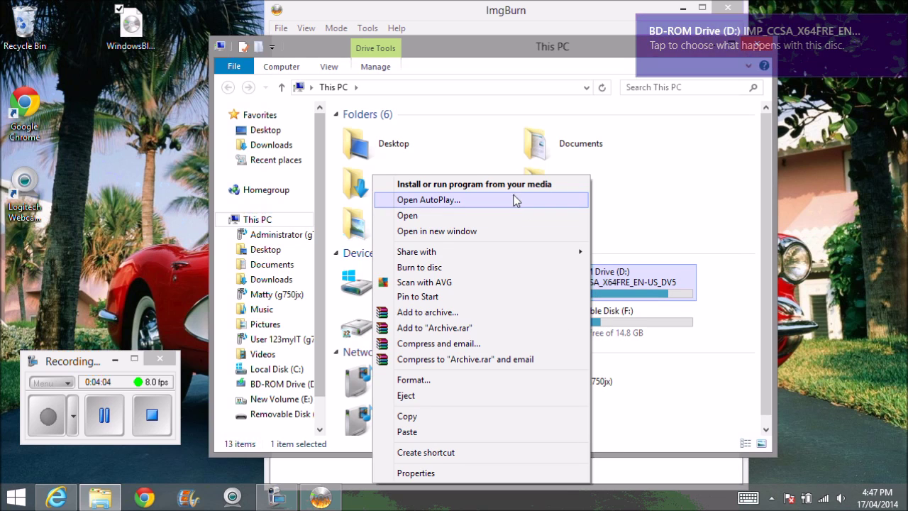
click(508, 215)
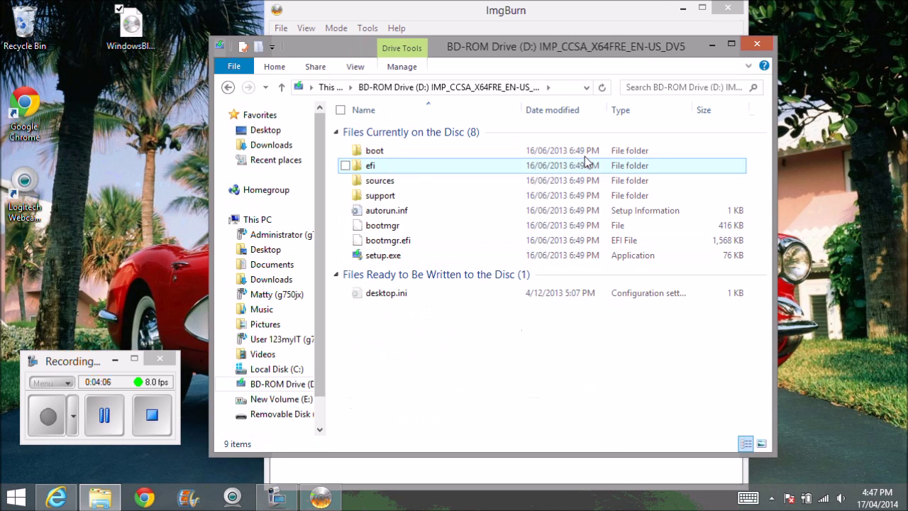
drag(500, 44, 643, 11)
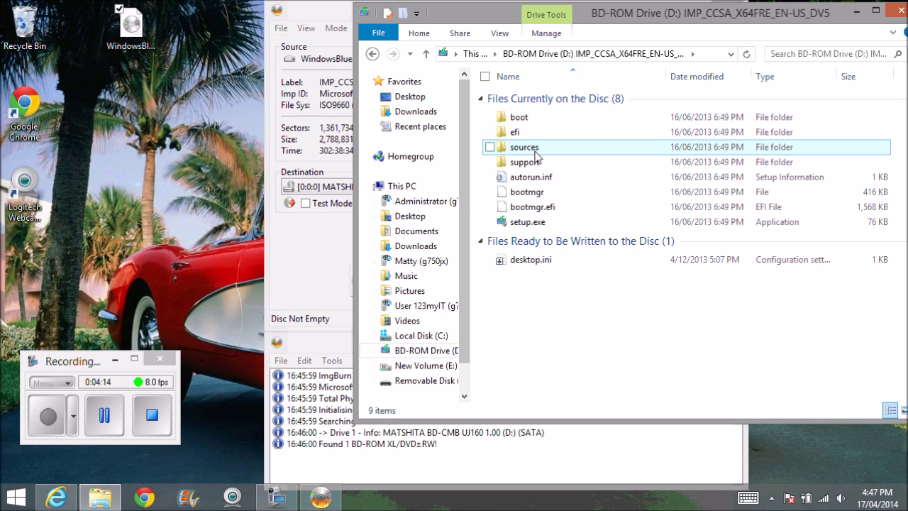
drag(129, 27, 139, 166)
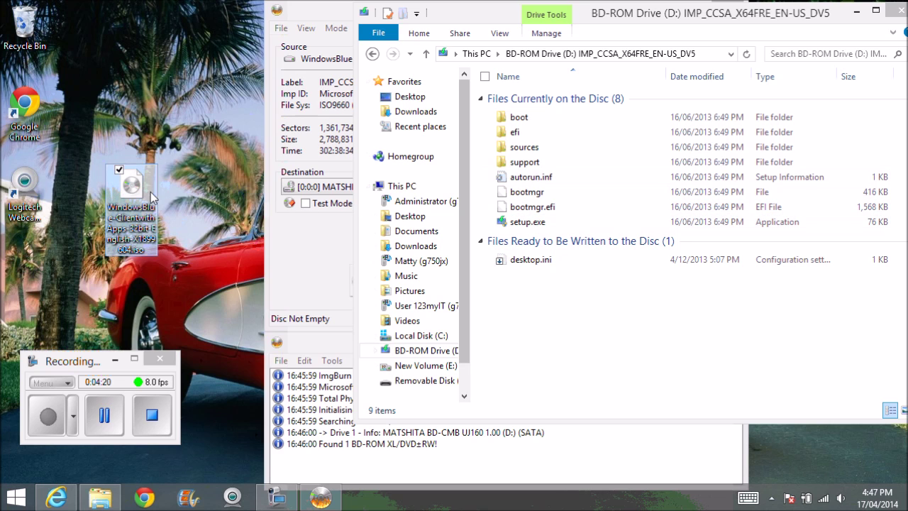
- Compare the ISO details loaded in ImgBurn with the files on BD-ROM Drive (D:), and close ImgBurn
click(321, 13)
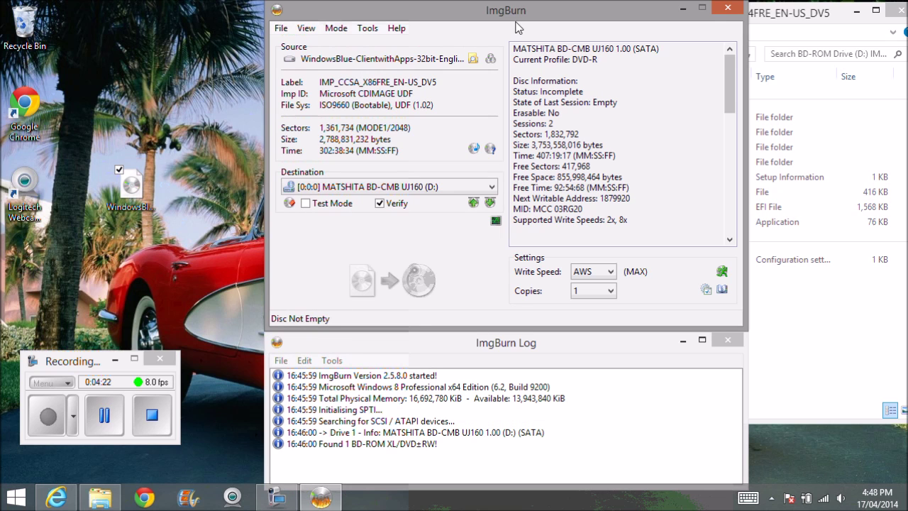
click(806, 41)
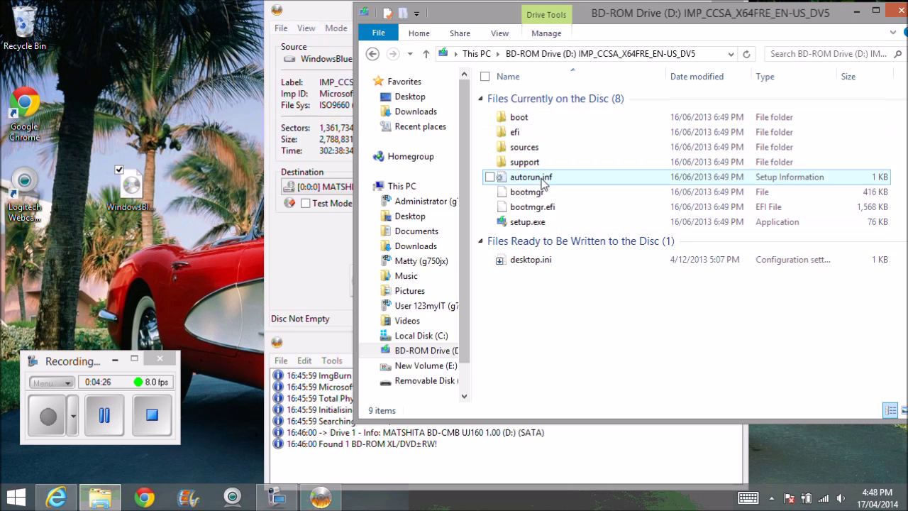
click(325, 15)
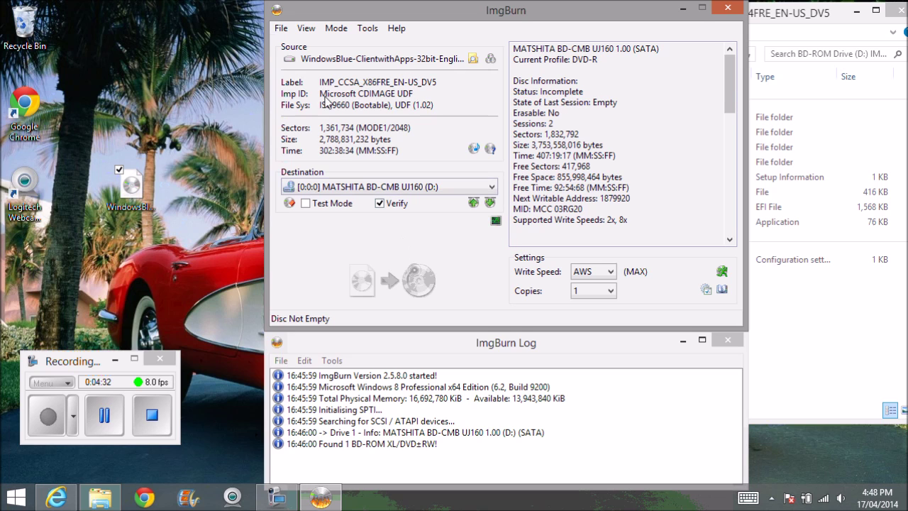
click(734, 9)
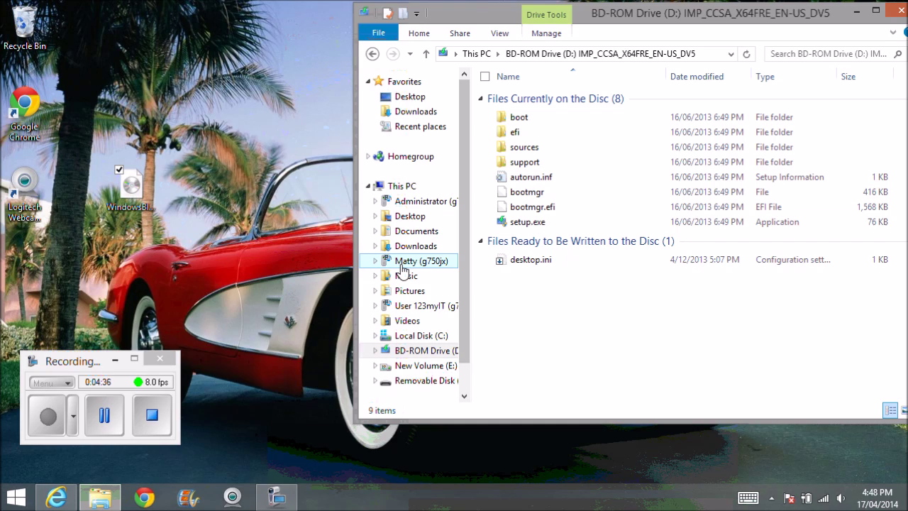
- Search the Start screen for "img" to launch ImgBurn and choose to create an image file from disc
key(super)
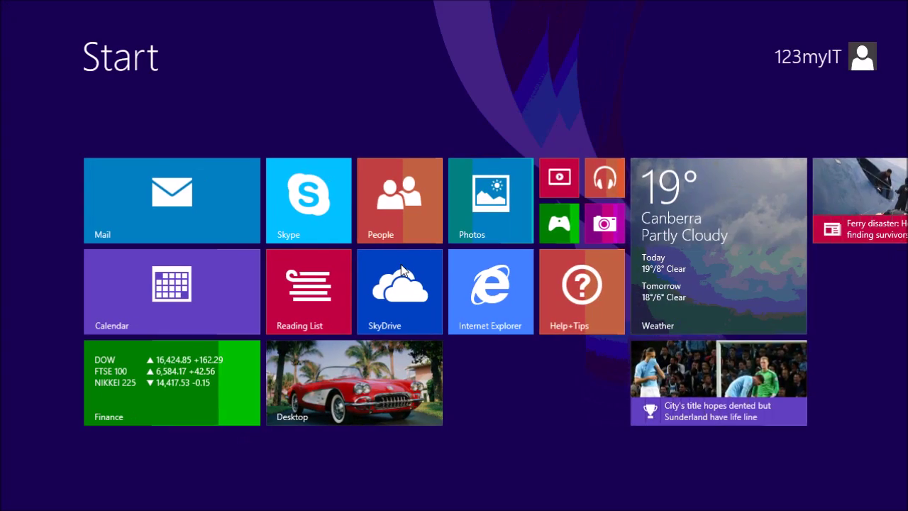
text(img)
key(Return)
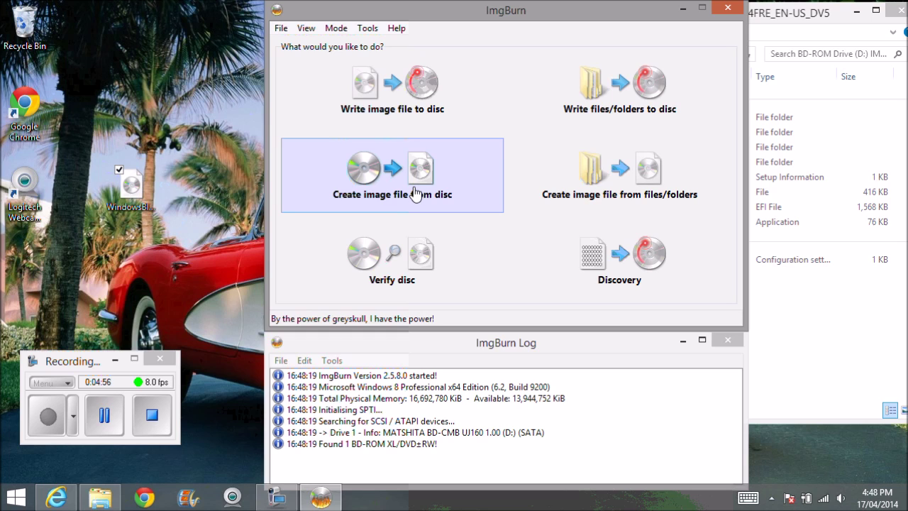
click(362, 175)
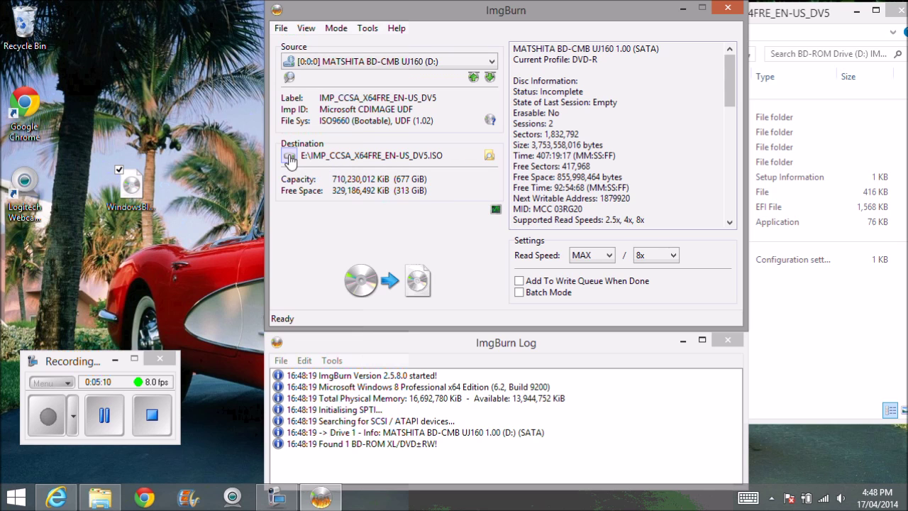
- Set the image's destination to the Desktop as an ISO file named IMP_CCSA_X64FRE_EN-US_DV5
click(489, 156)
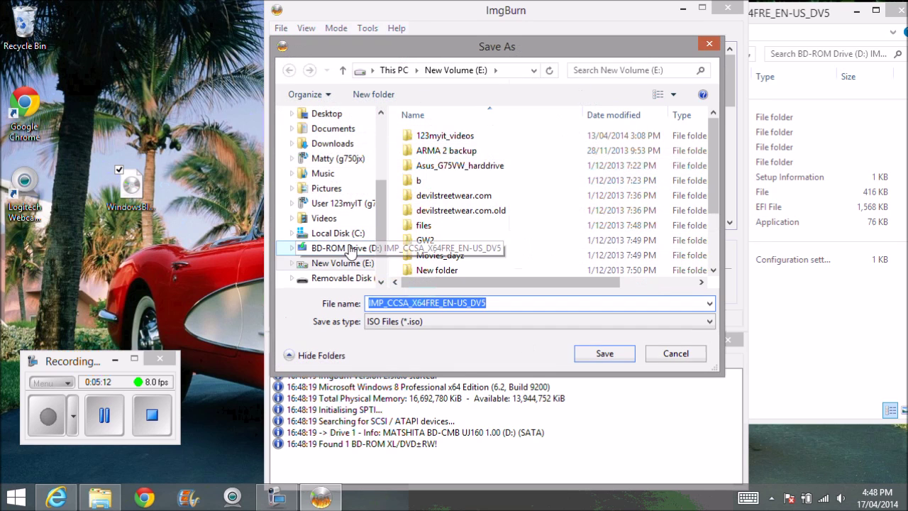
click(326, 170)
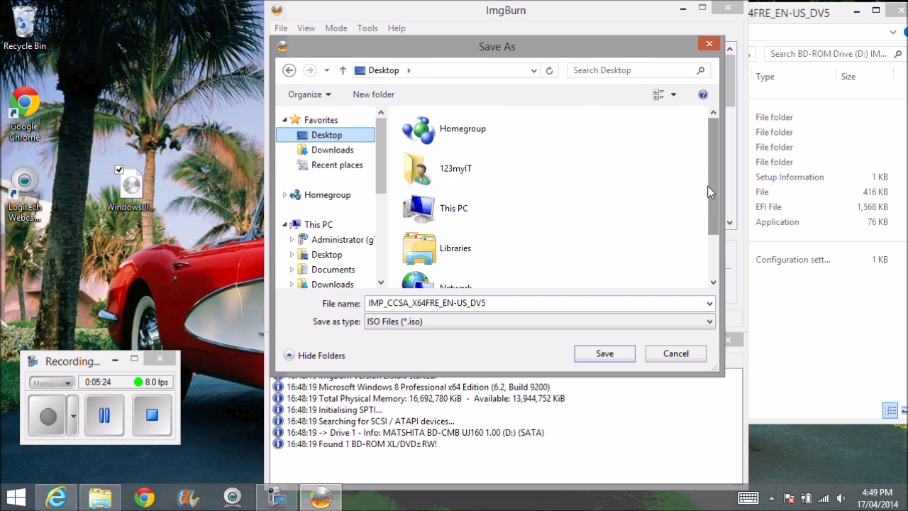
scroll(638, 202, down, 2)
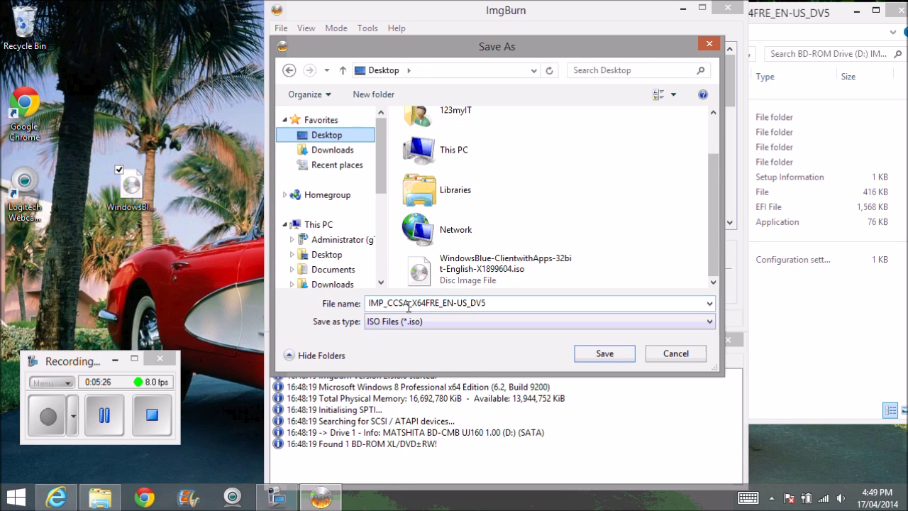
click(367, 302)
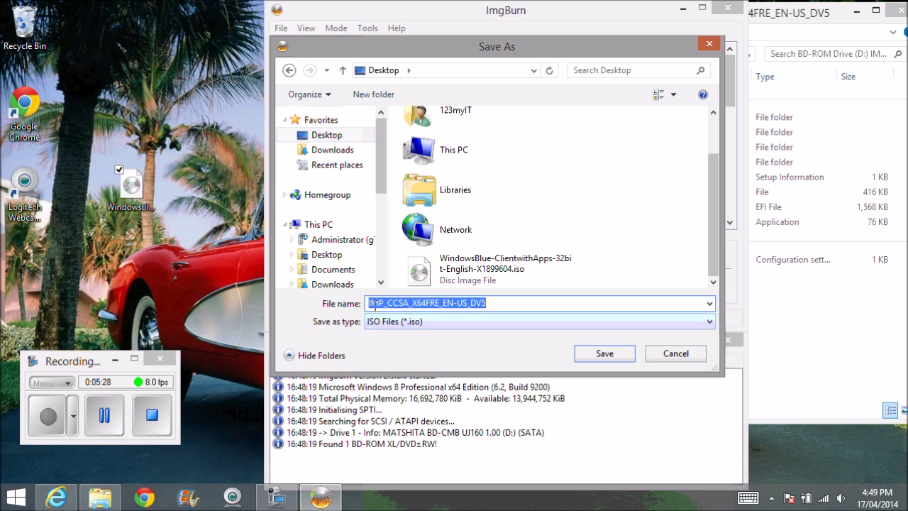
key(Home)
key(shift+End)
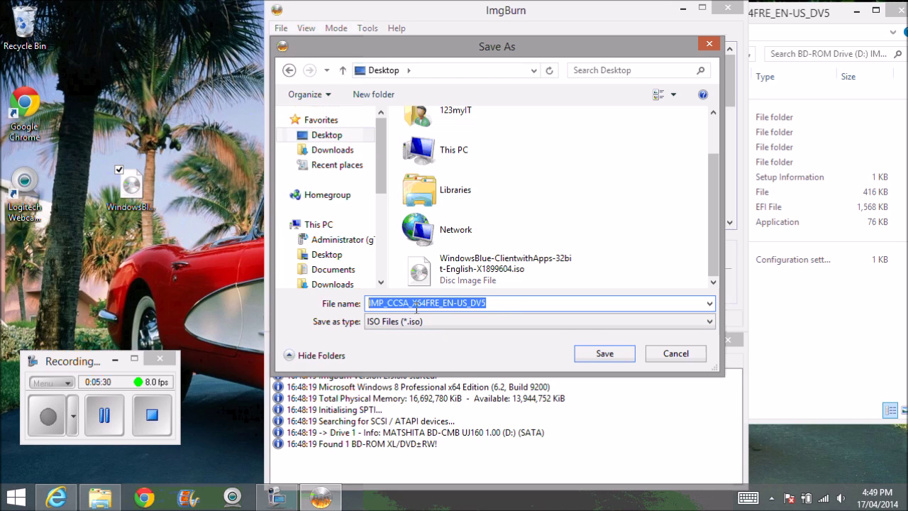
click(608, 358)
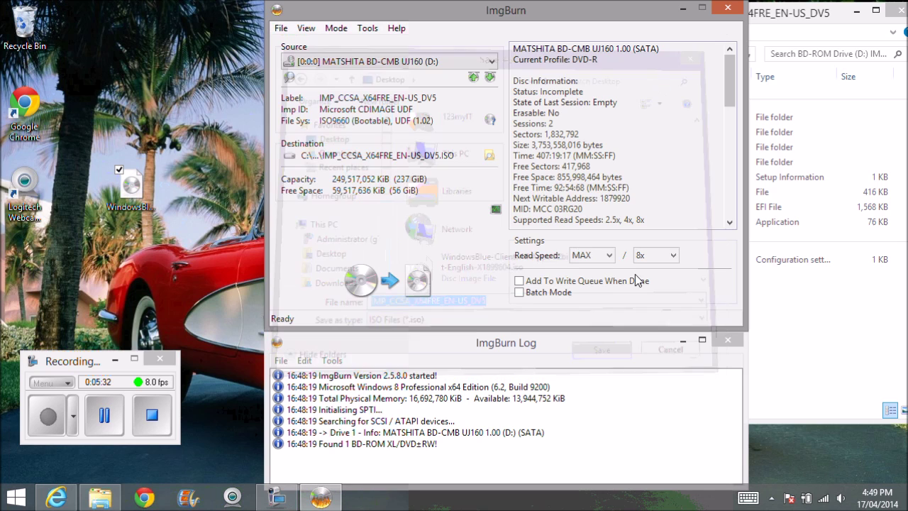
- Start reading the disc into the image file and move the new ISO icon beneath the WindowsBlue ISO on the desktop
click(383, 287)
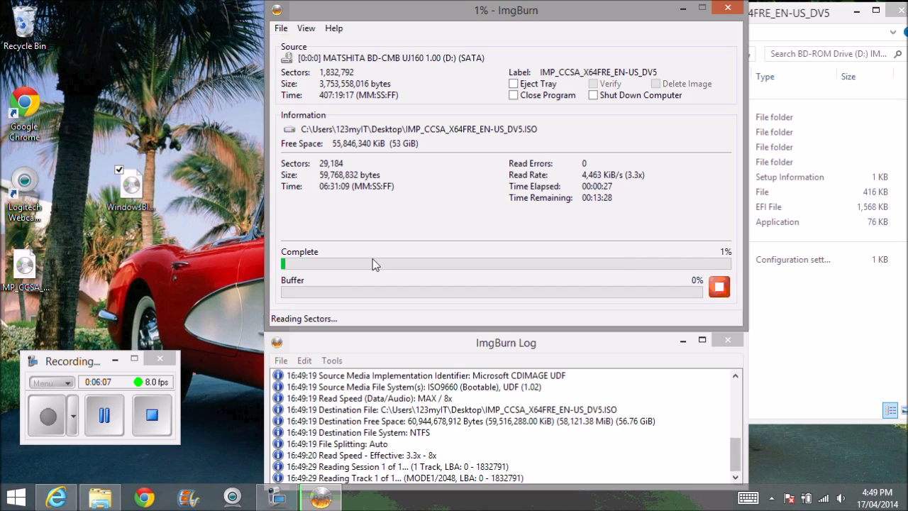
click(25, 273)
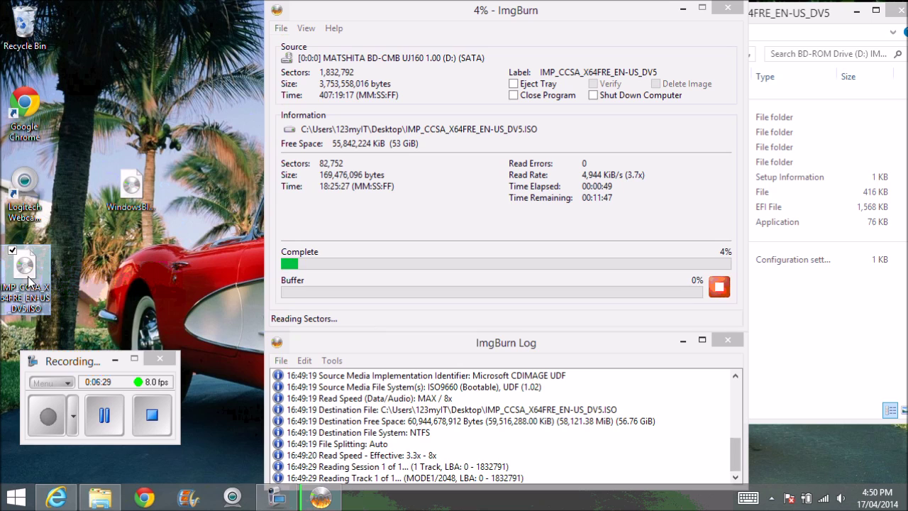
drag(20, 275, 128, 274)
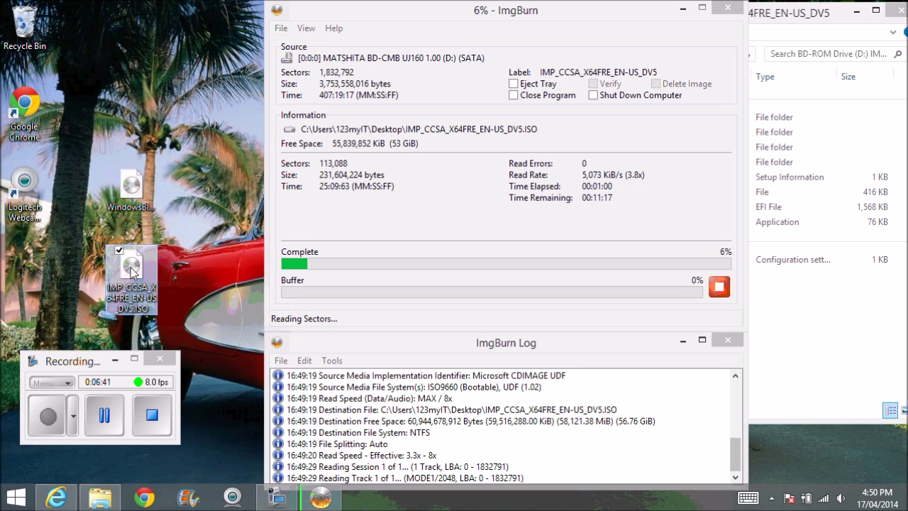
- Abort the running disc read and confirm the cancellation
click(718, 286)
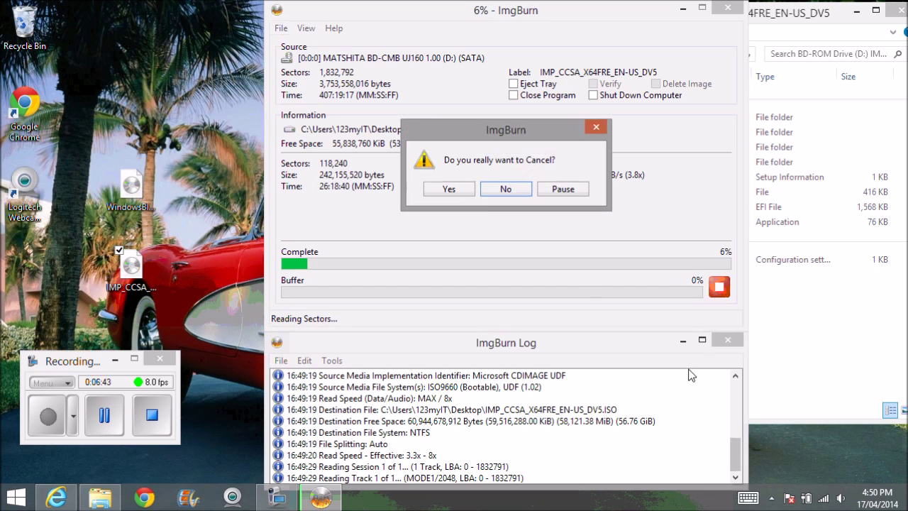
click(449, 189)
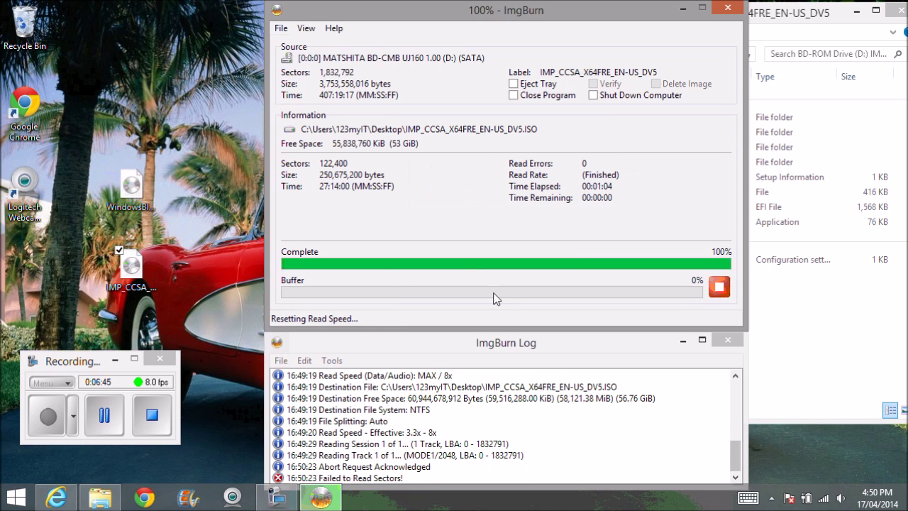